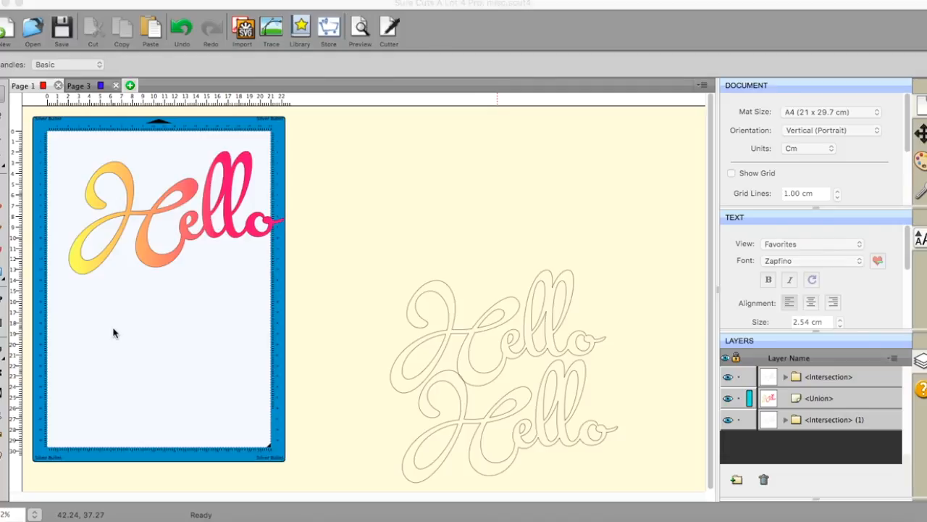
# Select the filled Hello artwork on the mat and set the end stop of its fill gradient to purple
pyautogui.click(289, 134)
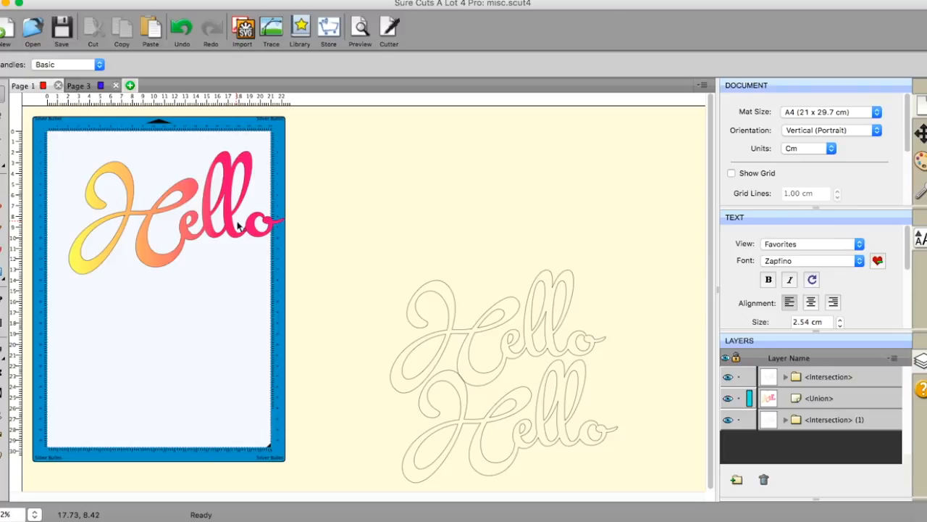
pyautogui.click(469, 368)
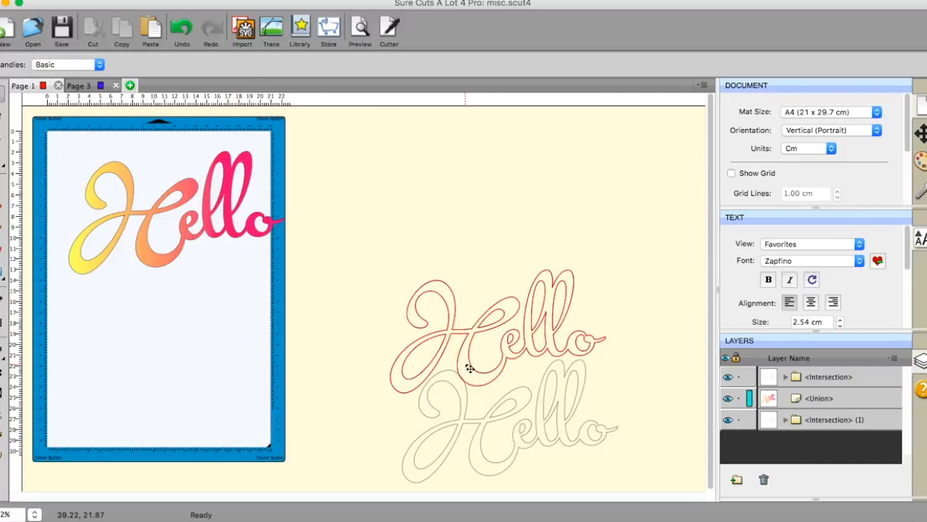
pyautogui.click(346, 307)
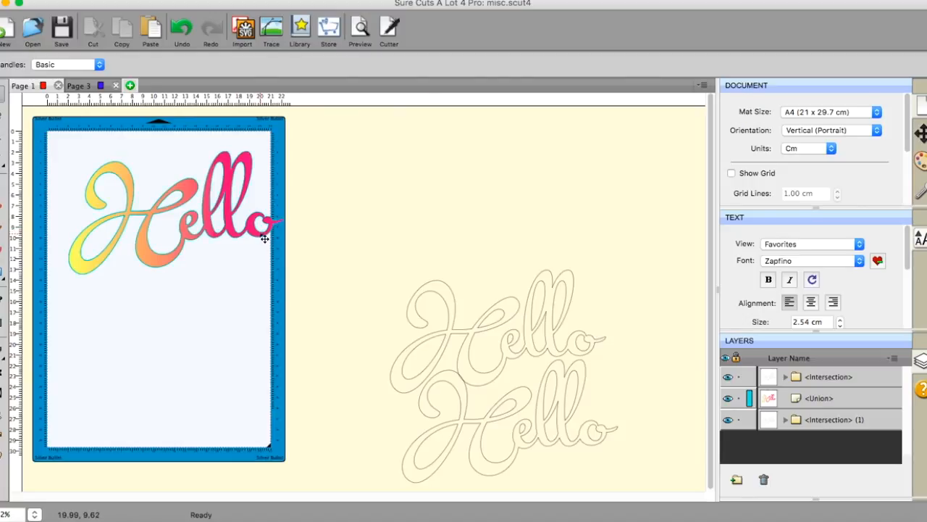
pyautogui.click(264, 239)
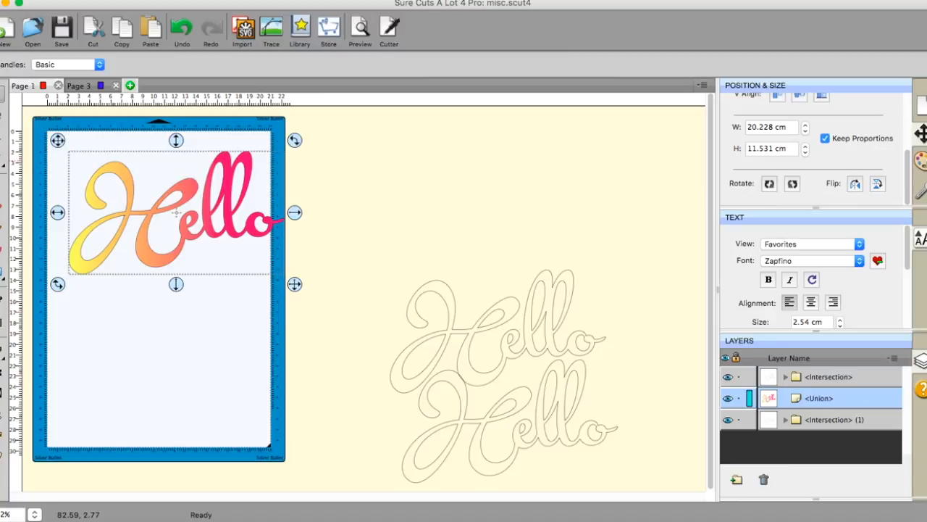
pyautogui.click(920, 161)
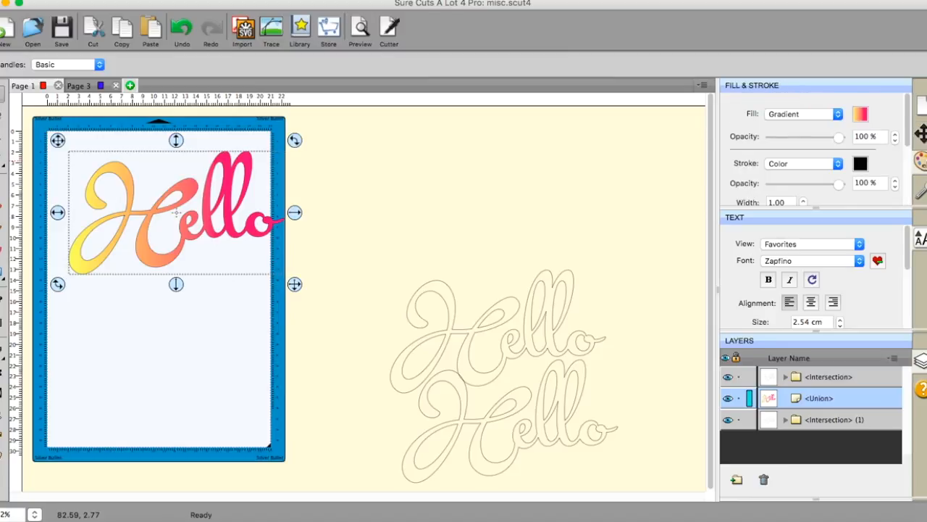
pyautogui.click(862, 115)
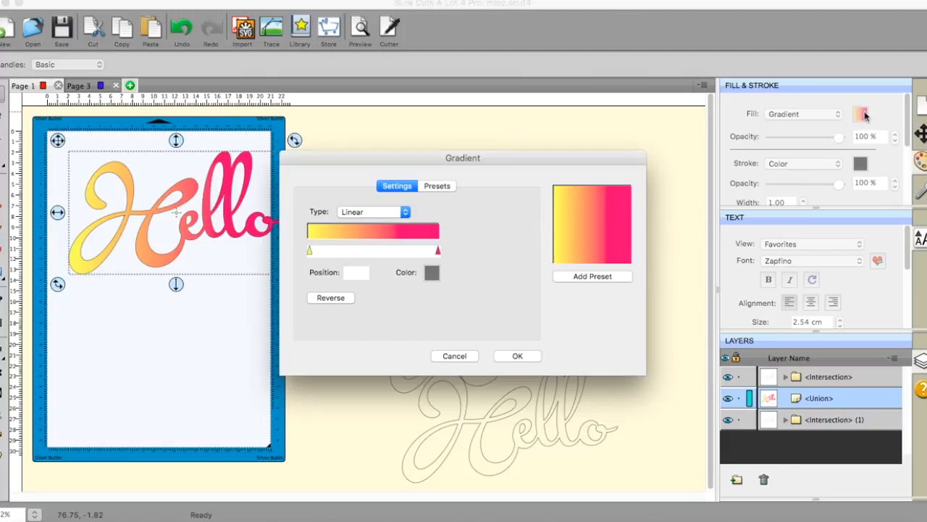
pyautogui.click(438, 251)
pyautogui.click(435, 277)
pyautogui.click(507, 214)
pyautogui.click(507, 317)
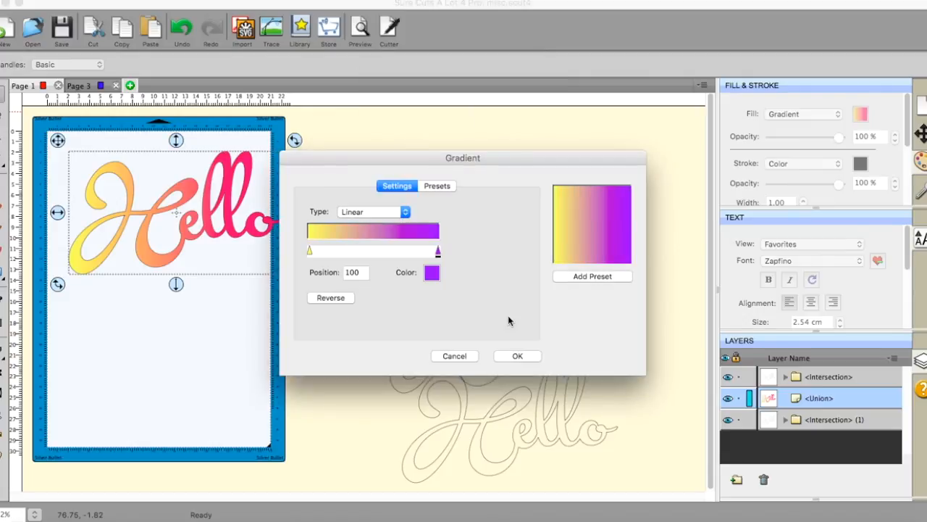
# Set the color of the gradient's start stop at position 0 to magenta
pyautogui.click(310, 251)
pyautogui.click(432, 274)
pyautogui.click(427, 243)
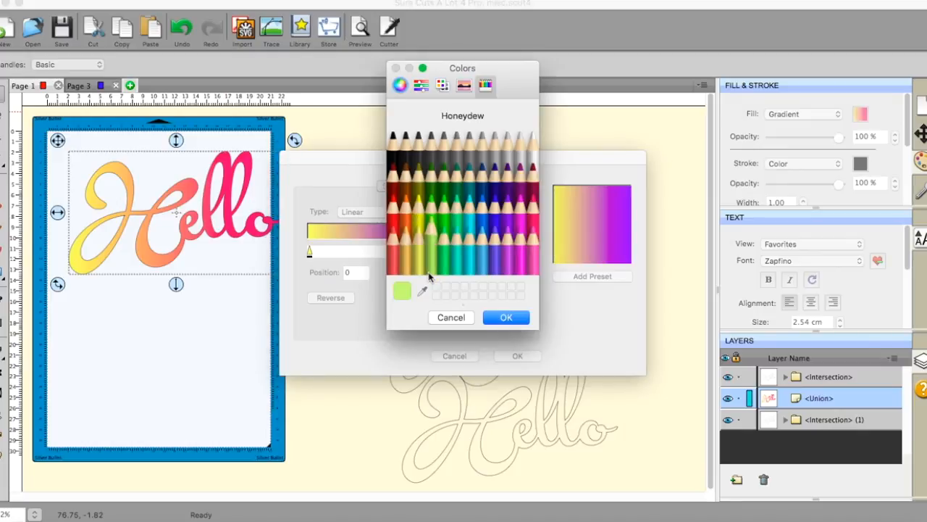
pyautogui.click(520, 252)
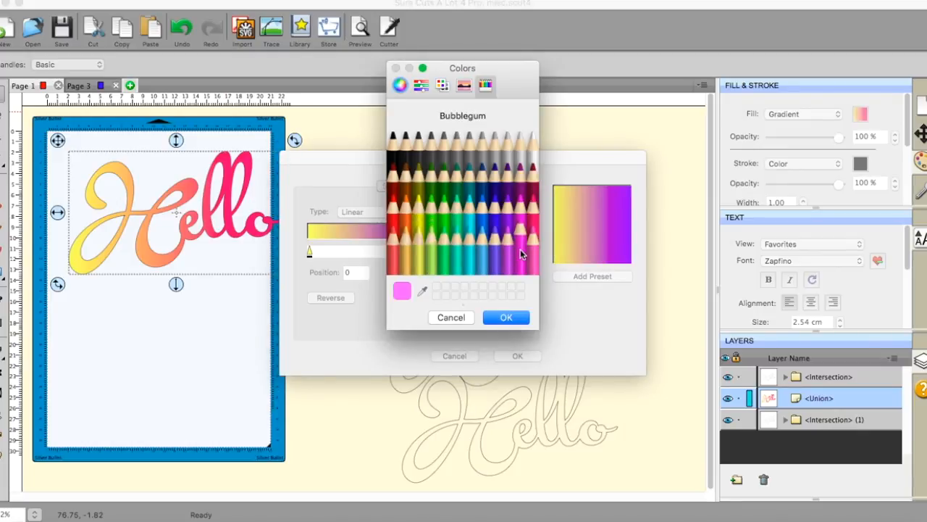
pyautogui.click(519, 317)
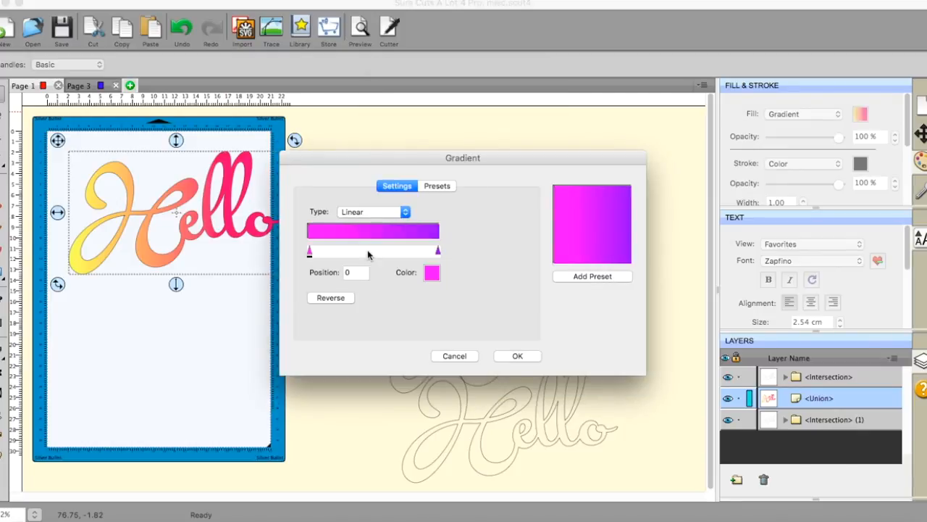
# Add a Strawberry pink stop at position 47 of the gradient and another pink stop at position 38
pyautogui.click(370, 252)
pyautogui.click(436, 275)
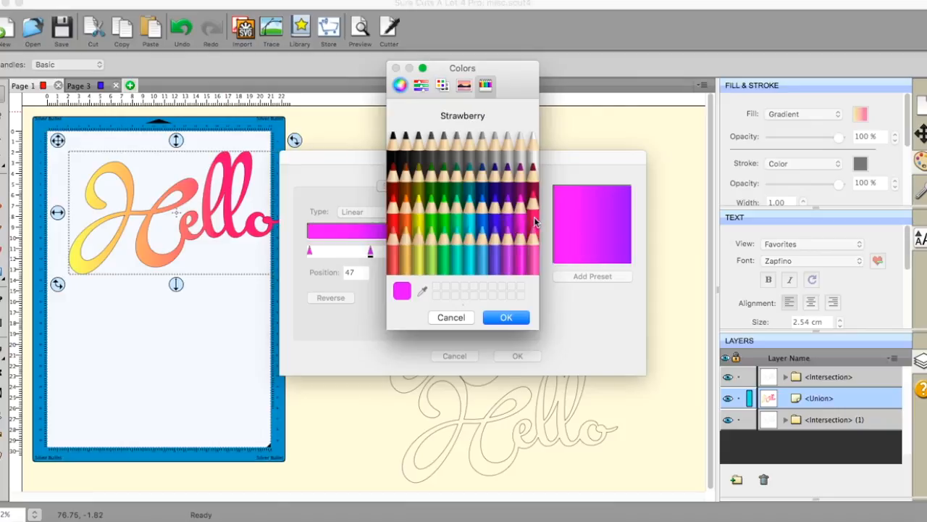
pyautogui.click(505, 317)
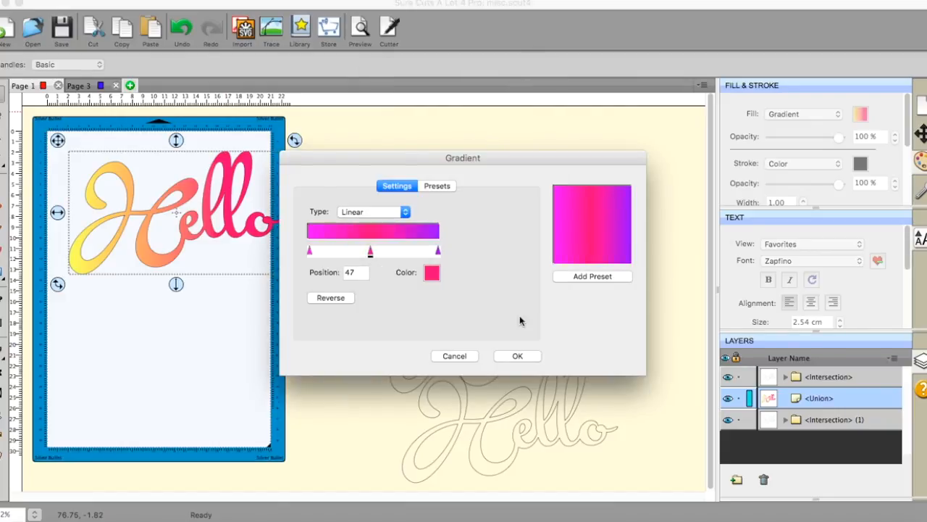
pyautogui.click(369, 252)
pyautogui.moveTo(378, 252); pyautogui.dragTo(357, 253)
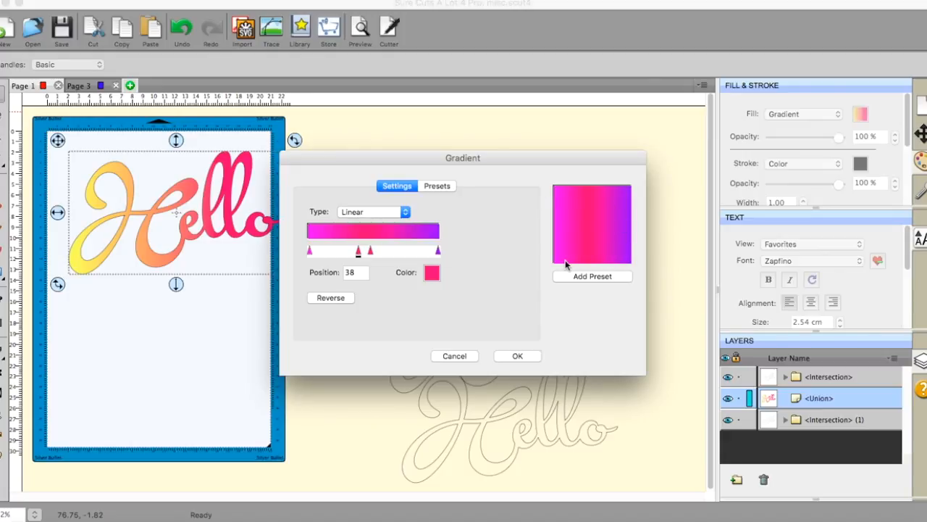
# Try the gradient as a Radial type with reversed colors, and return it to Linear in the original color order
pyautogui.click(403, 211)
pyautogui.click(374, 223)
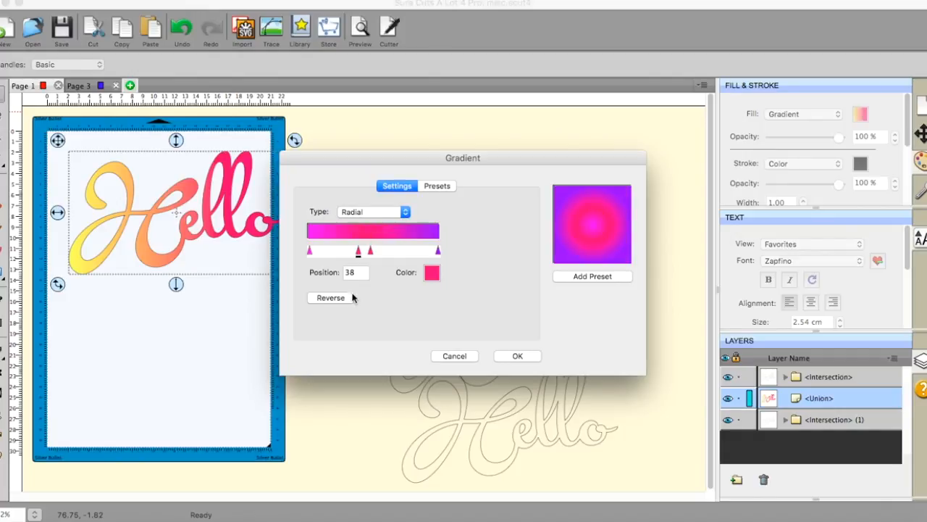
pyautogui.click(331, 299)
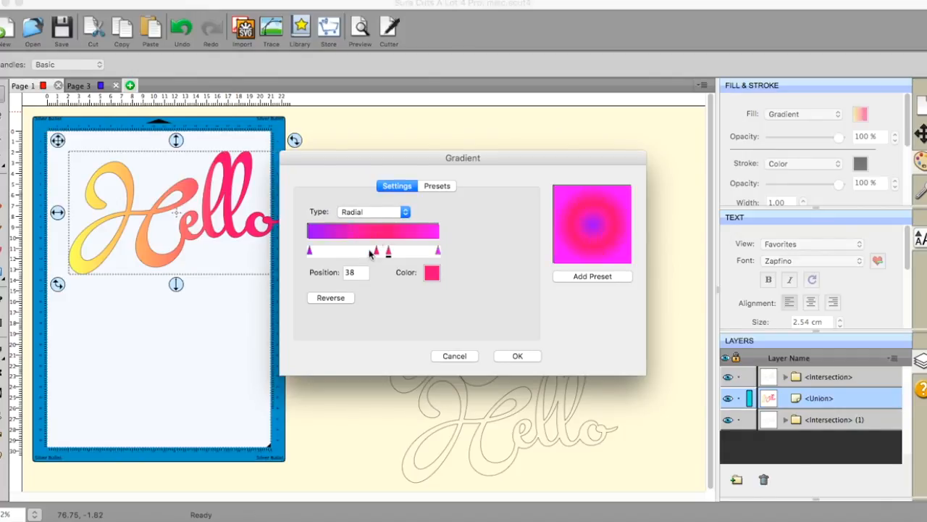
pyautogui.click(405, 212)
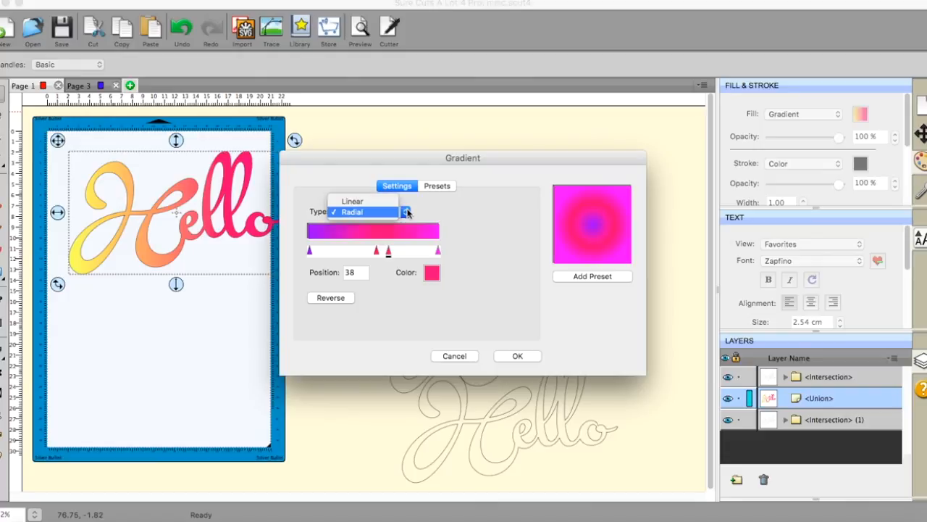
pyautogui.click(352, 201)
pyautogui.click(332, 299)
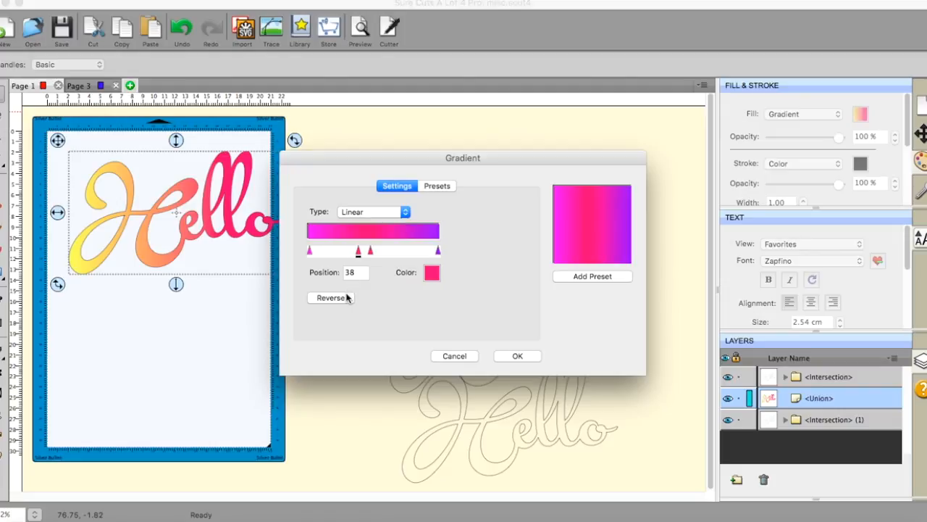
# Reverse the linear gradient's color order and apply it to the Hello artwork's fill
pyautogui.click(347, 297)
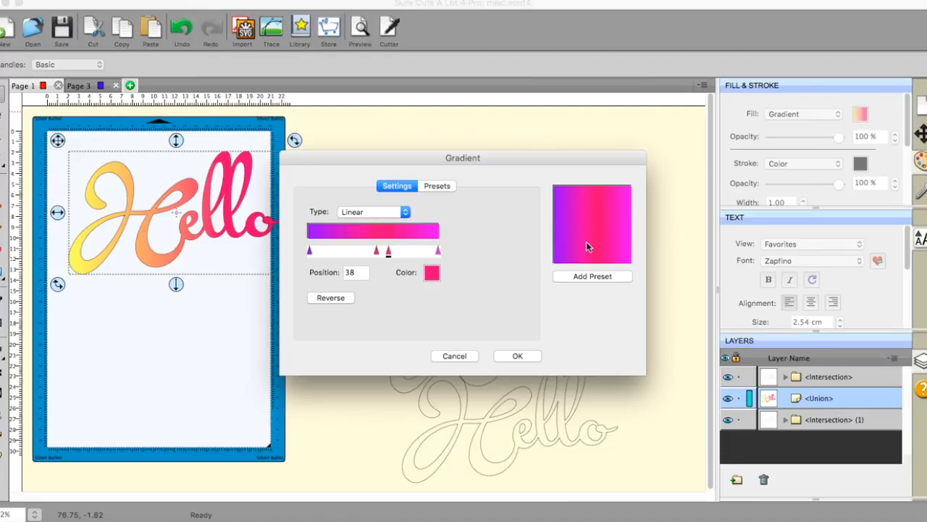
pyautogui.click(517, 356)
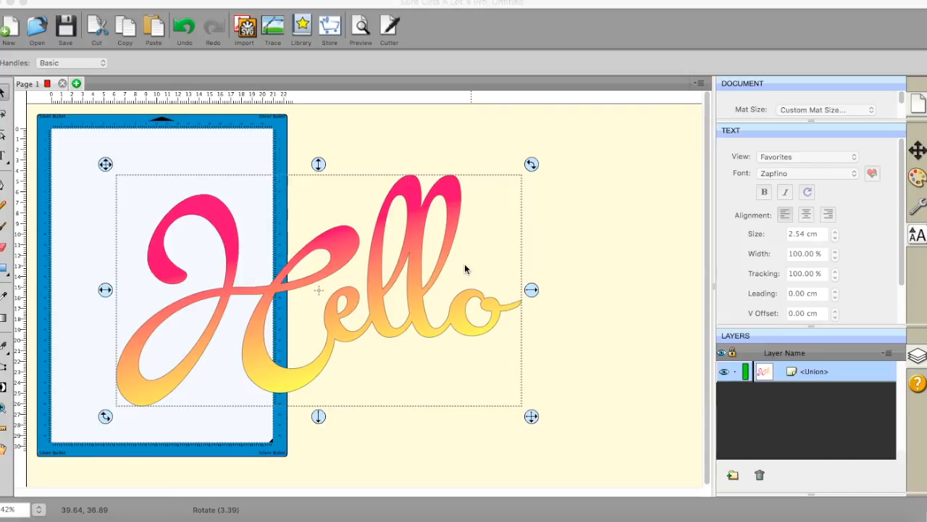
# Try to redraw the gradient direction across the Hello artwork with nothing selected
pyautogui.click(72, 303)
pyautogui.click(73, 303)
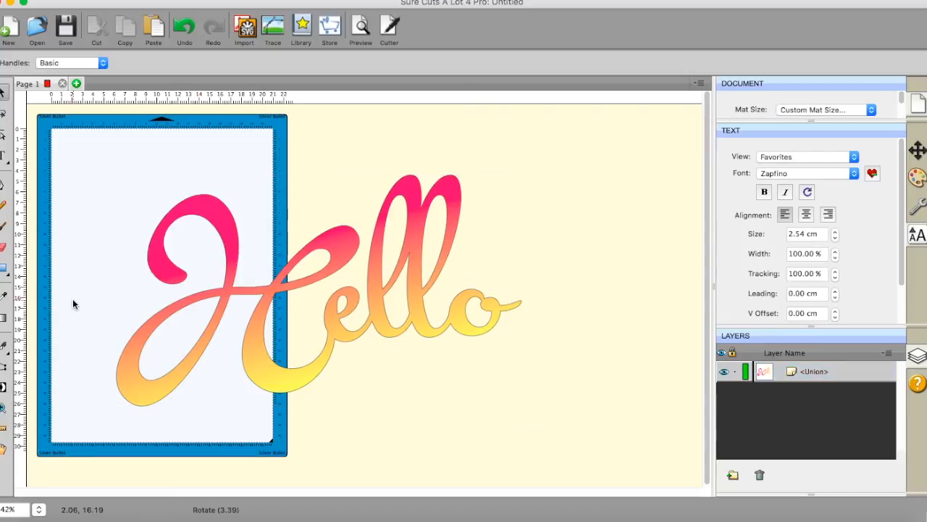
pyautogui.click(4, 318)
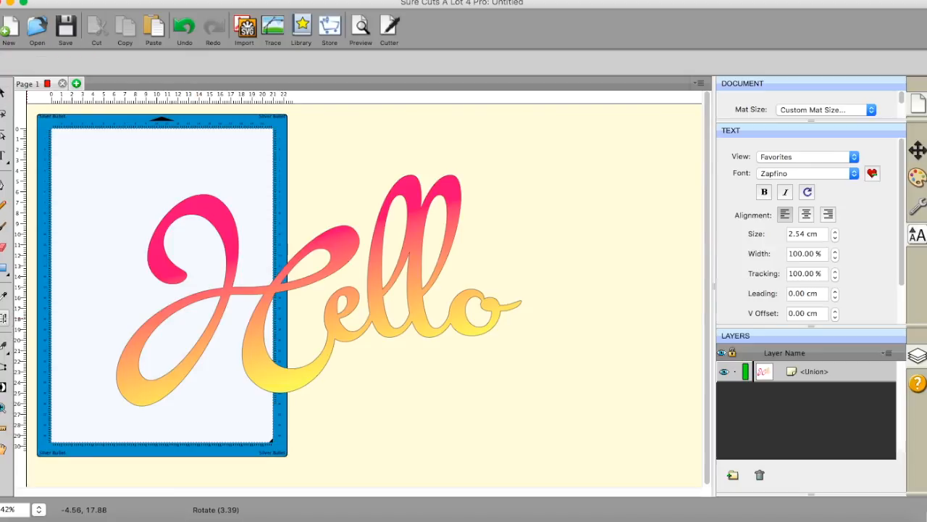
pyautogui.moveTo(247, 172); pyautogui.dragTo(371, 409)
pyautogui.moveTo(363, 182); pyautogui.dragTo(366, 515)
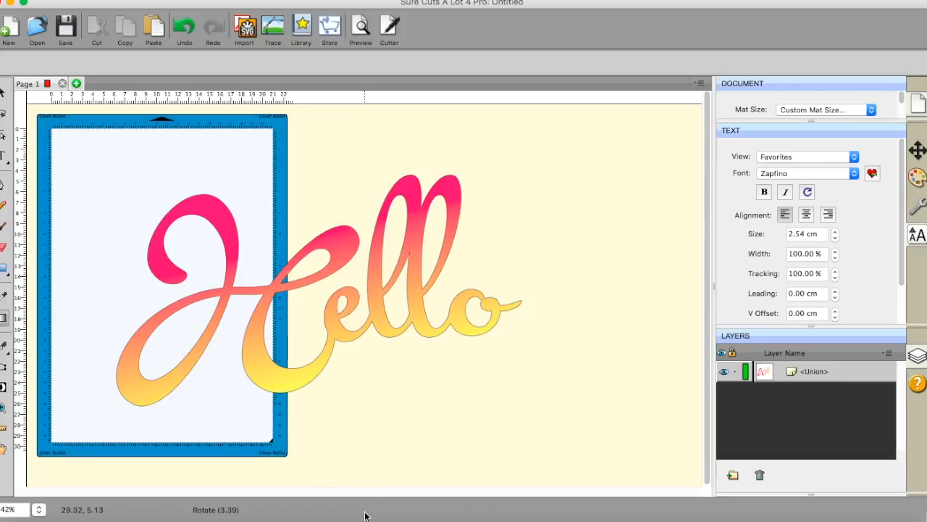
# Select the Hello artwork and redraw its gradient in several directions, ending with a downward diagonal from beside the H to below the e
pyautogui.click(3, 91)
pyautogui.moveTo(97, 149); pyautogui.dragTo(569, 479)
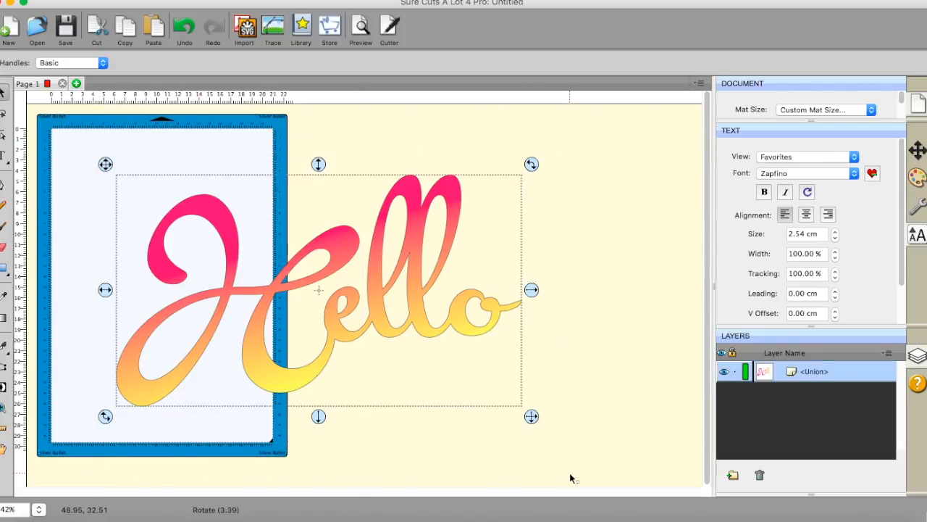
pyautogui.click(5, 318)
pyautogui.moveTo(296, 151); pyautogui.dragTo(404, 445)
pyautogui.moveTo(570, 234); pyautogui.dragTo(88, 307)
pyautogui.moveTo(141, 181); pyautogui.dragTo(536, 498)
pyautogui.moveTo(487, 167); pyautogui.dragTo(200, 429)
pyautogui.moveTo(163, 179); pyautogui.dragTo(436, 464)
pyautogui.moveTo(368, 155); pyautogui.dragTo(486, 419)
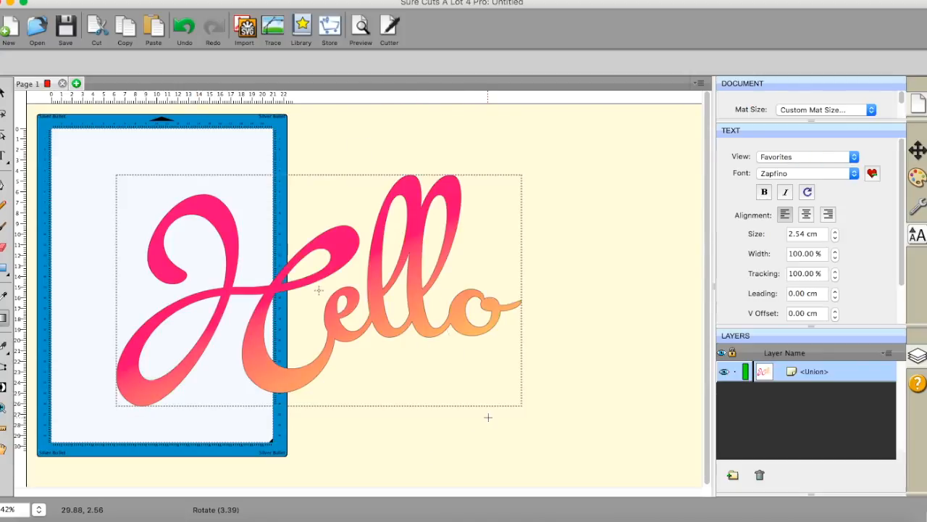
pyautogui.moveTo(517, 164); pyautogui.dragTo(99, 356)
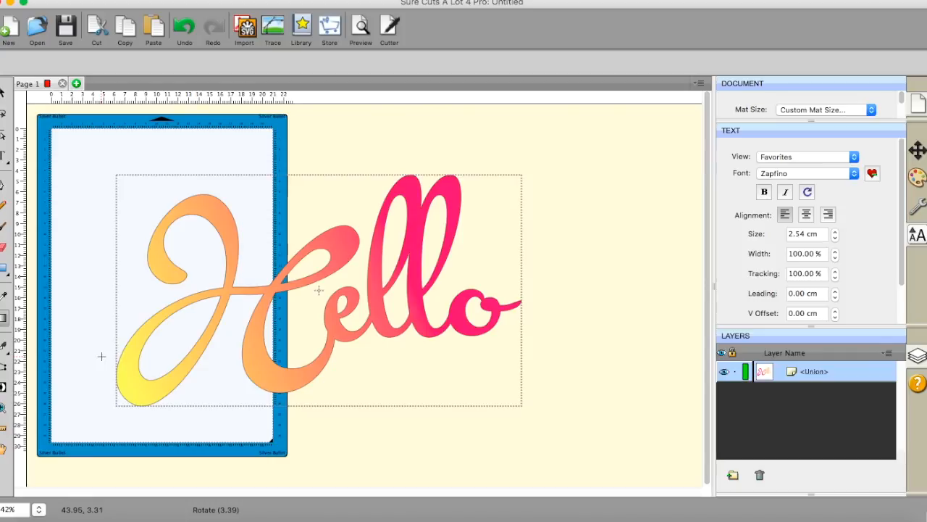
pyautogui.moveTo(106, 259); pyautogui.dragTo(331, 396)
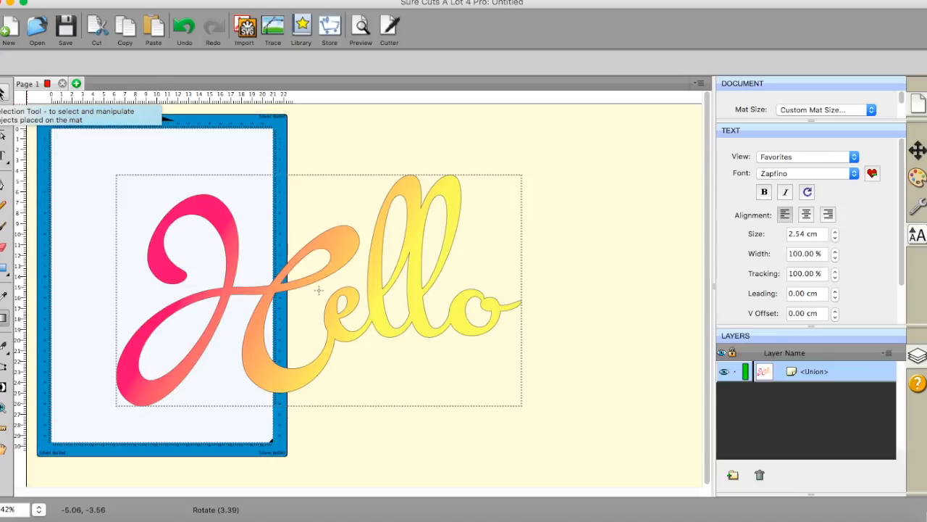
# Move the Hello artwork off the mat into the empty area beside it and scale it down to fit there
pyautogui.click(1, 93)
pyautogui.click(338, 268)
pyautogui.moveTo(338, 268); pyautogui.dragTo(510, 221)
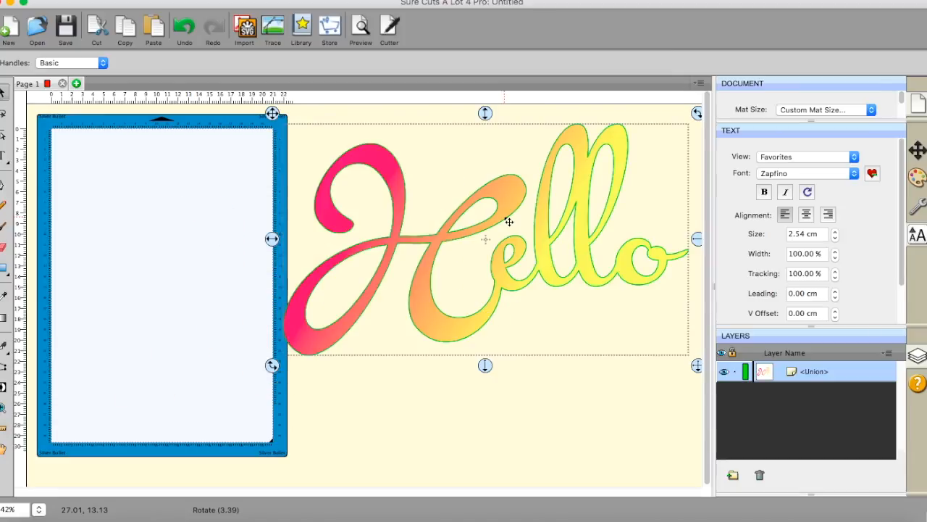
pyautogui.moveTo(697, 365); pyautogui.dragTo(609, 327)
pyautogui.moveTo(497, 234); pyautogui.dragTo(524, 234)
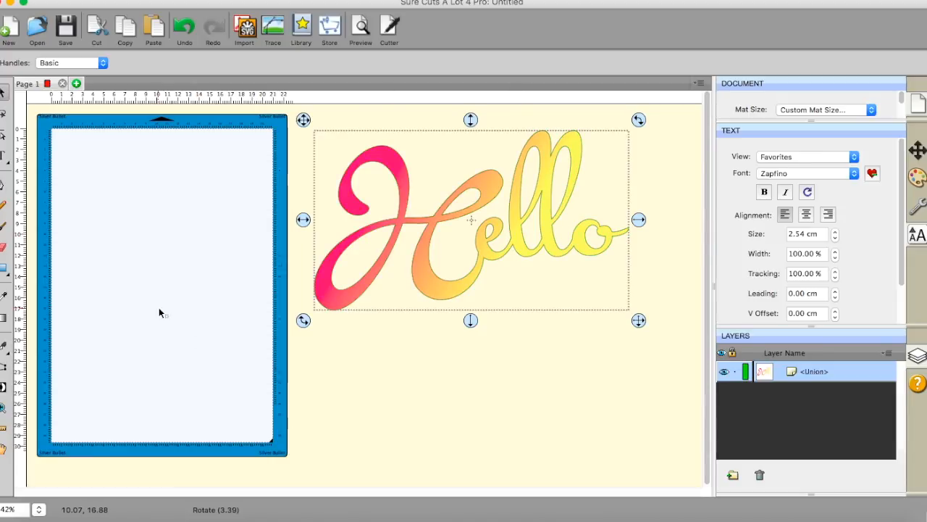
# Draw a rectangle about 20 cm wide and 16 cm high on the upper part of the mat
pyautogui.click(5, 267)
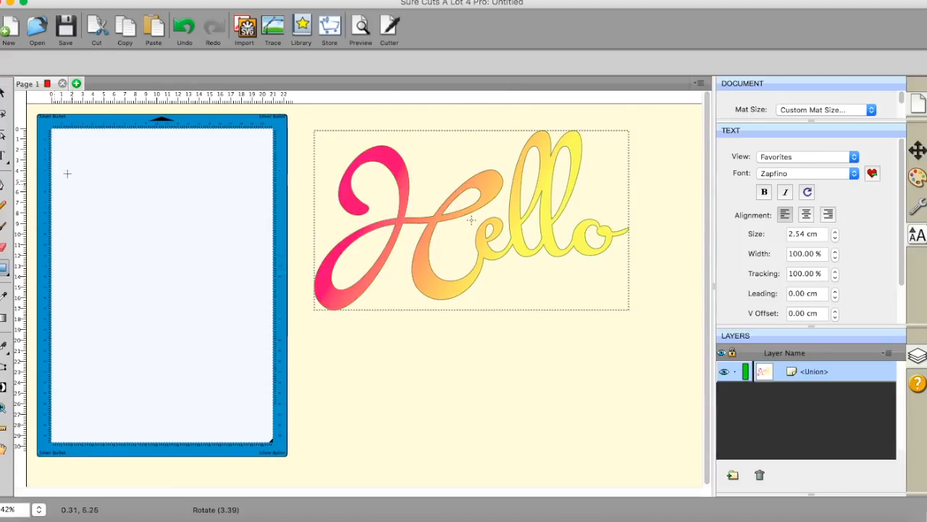
pyautogui.moveTo(58, 164)
pyautogui.mouseDown()
pyautogui.moveTo(263, 169)
pyautogui.moveTo(270, 337)
pyautogui.mouseUp()
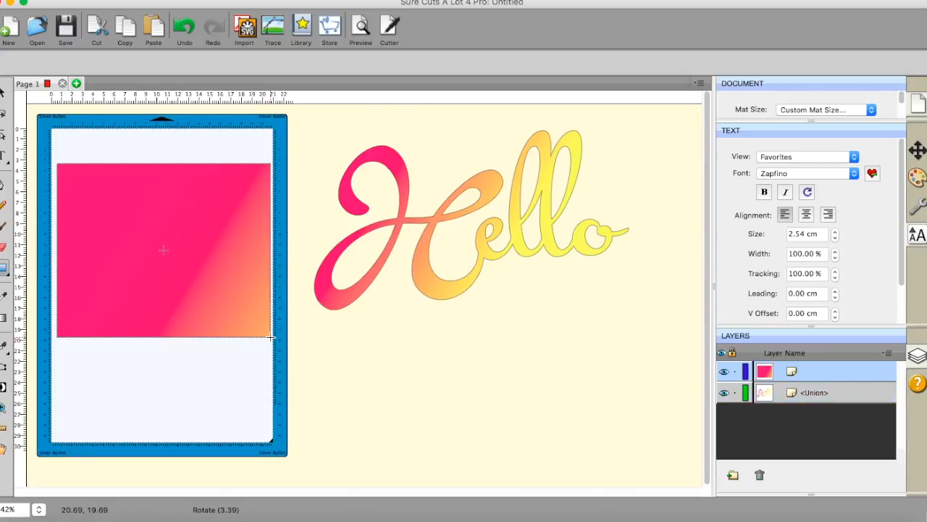
# In the rectangle's fill gradient, move the yellow stop to about position 81 and the pink stop to position 17
pyautogui.click(917, 176)
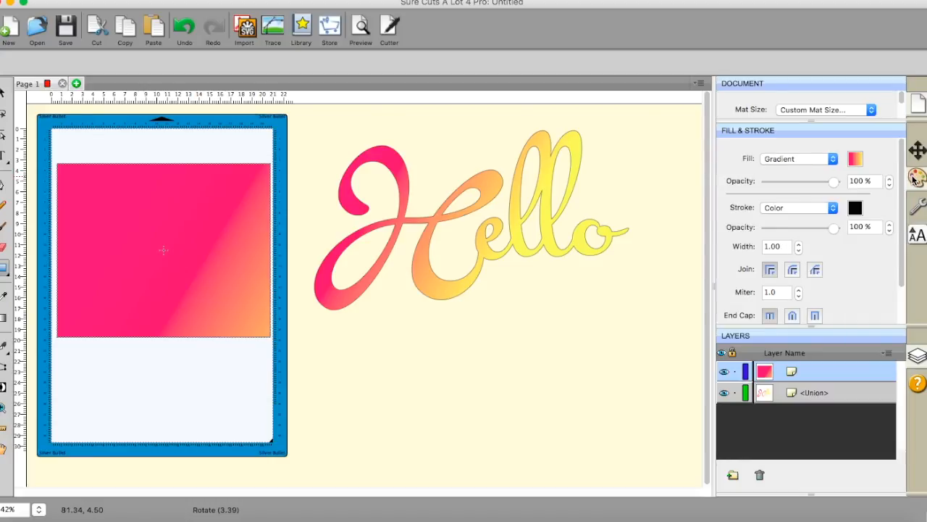
pyautogui.click(854, 161)
pyautogui.moveTo(438, 246); pyautogui.dragTo(410, 248)
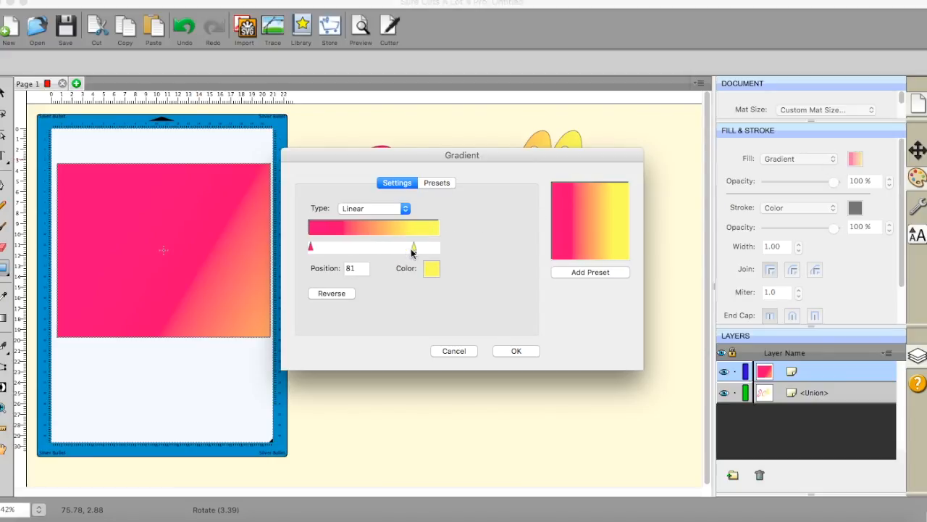
pyautogui.click(313, 247)
pyautogui.moveTo(312, 247); pyautogui.dragTo(332, 250)
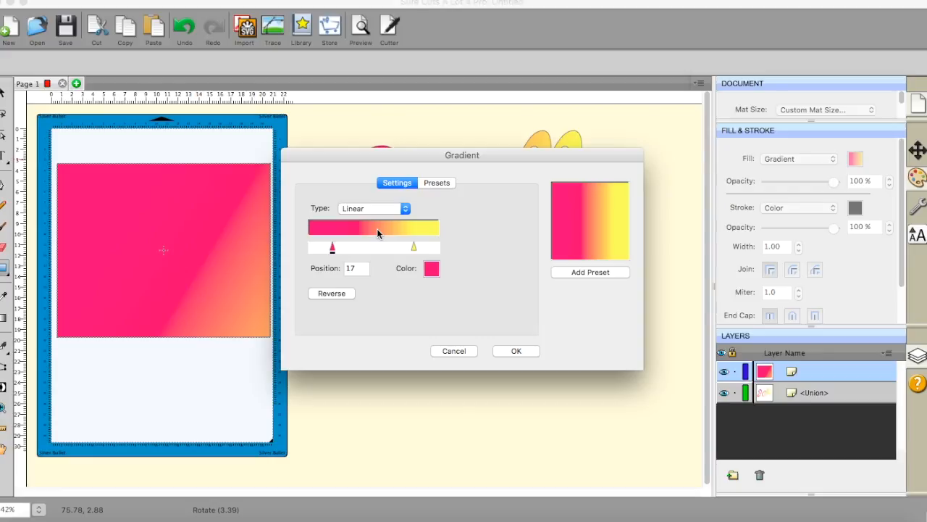
# Add a stop at position 53 of the rectangle's gradient and color it Spring green
pyautogui.click(376, 248)
pyautogui.click(431, 269)
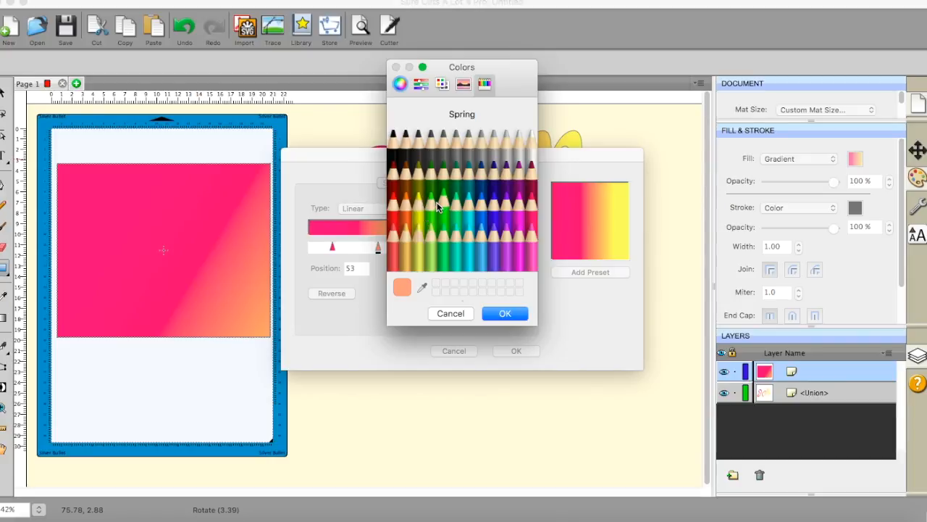
pyautogui.click(498, 316)
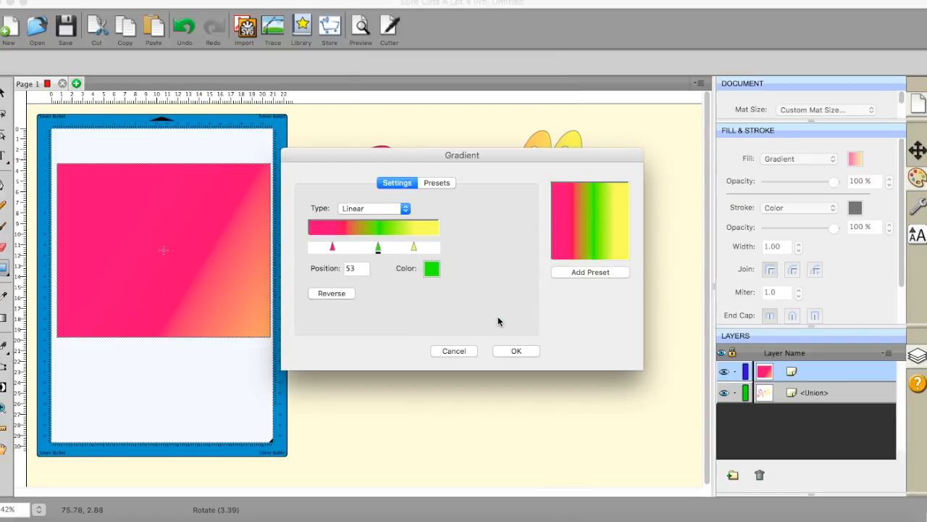
# Apply the edited pink, green and yellow gradient to the rectangle
pyautogui.click(525, 353)
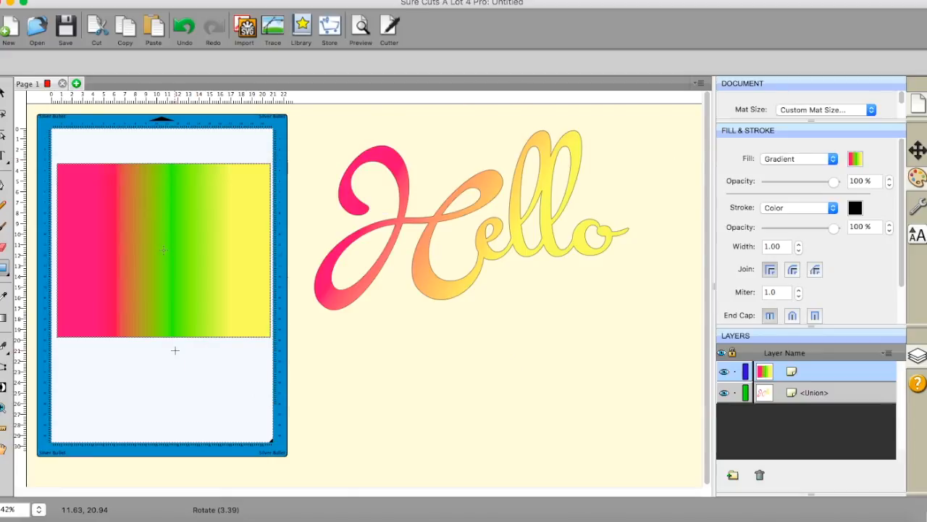
# Scale the Hello artwork down to about 20 cm wide and move it onto the gradient rectangle
pyautogui.click(3, 92)
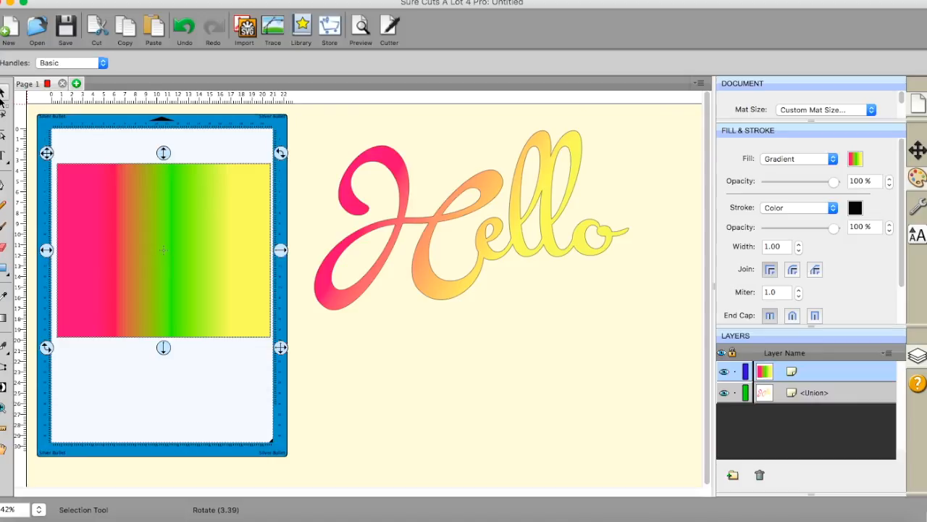
pyautogui.moveTo(306, 113); pyautogui.dragTo(674, 349)
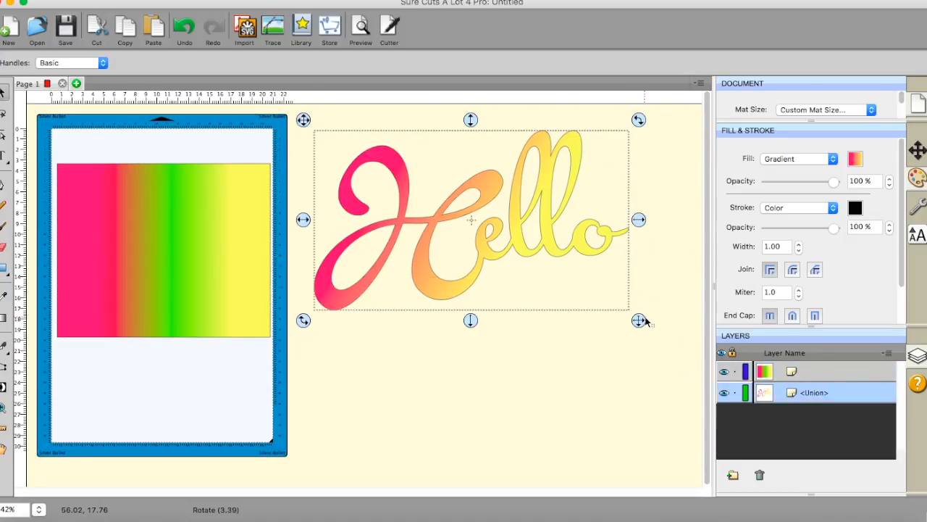
pyautogui.moveTo(644, 321); pyautogui.dragTo(543, 261)
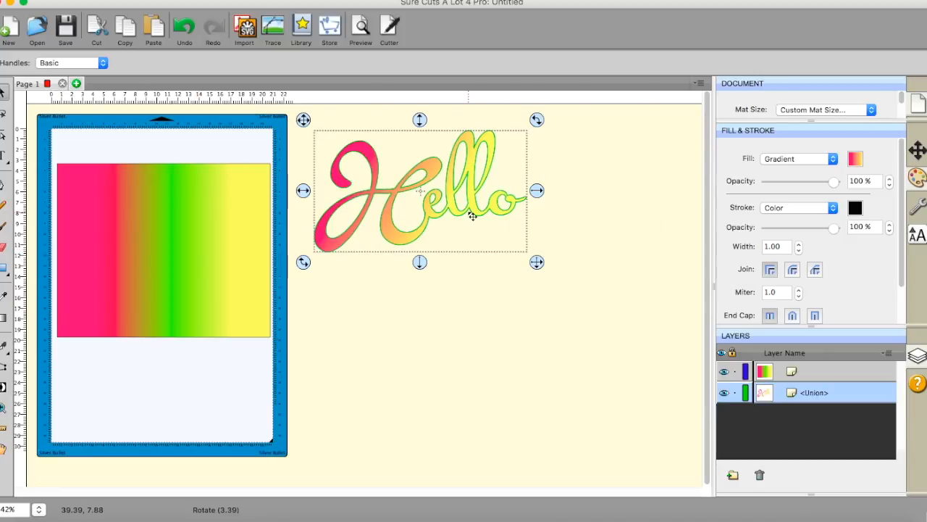
pyautogui.moveTo(471, 212); pyautogui.dragTo(229, 252)
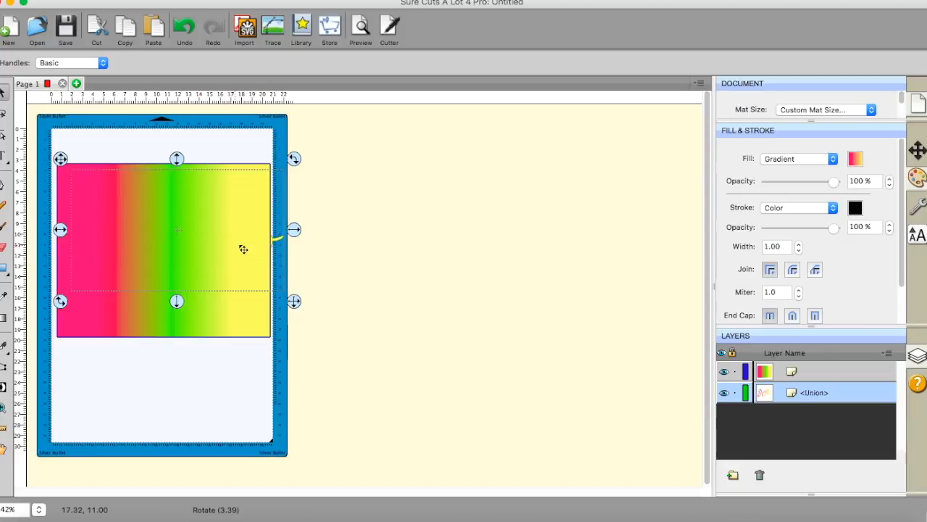
# Bring the Hello artwork in front of the rectangle
pyautogui.rightClick(221, 221)
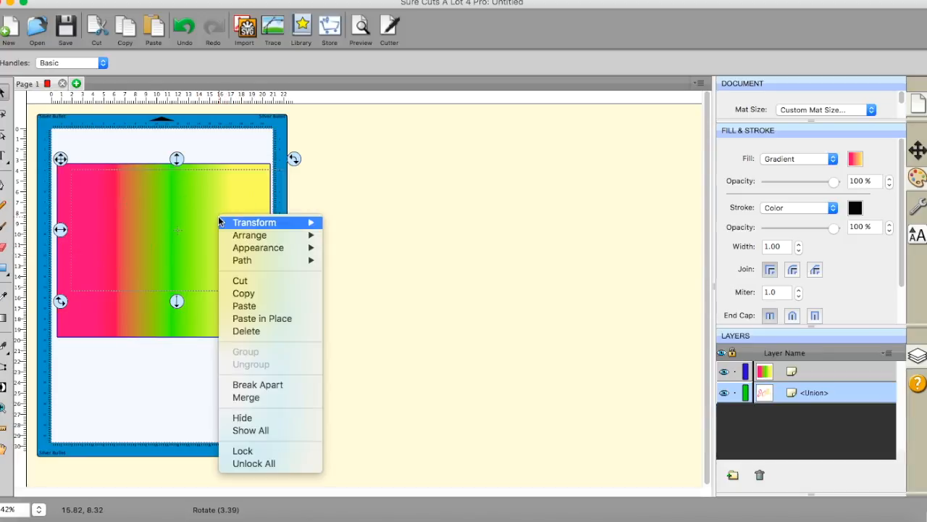
pyautogui.moveTo(250, 235)
pyautogui.click(342, 235)
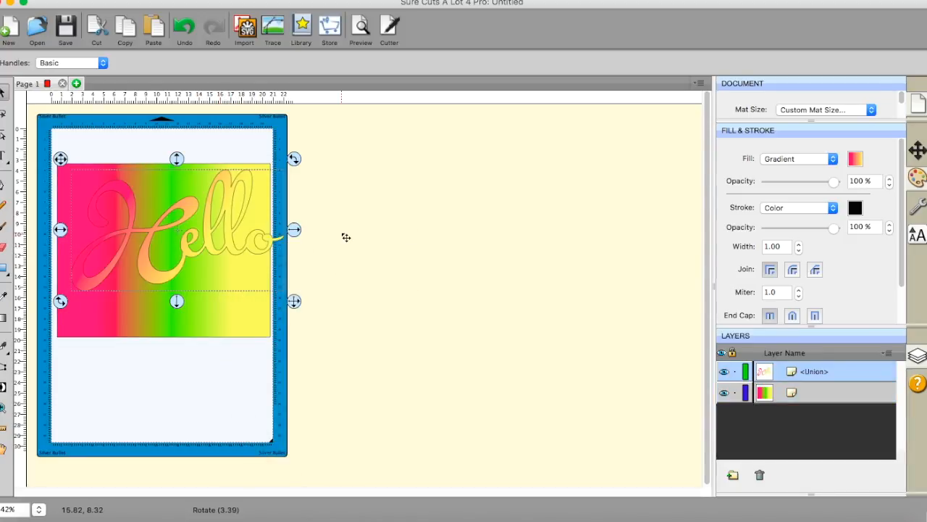
# Shift the rectangle slightly toward the mat's right edge and move the Hello artwork down a little over it
pyautogui.click(201, 248)
pyautogui.moveTo(202, 248); pyautogui.dragTo(221, 251)
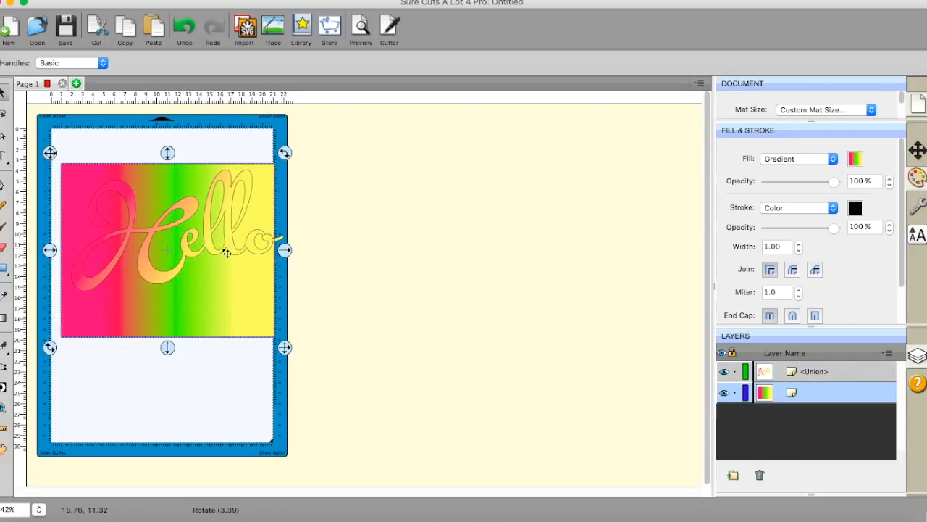
pyautogui.click(335, 289)
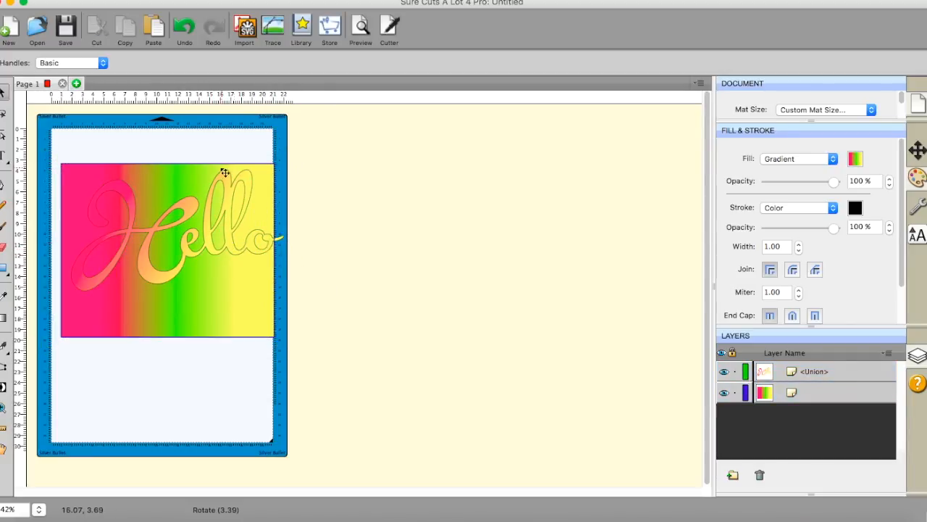
pyautogui.moveTo(57, 138); pyautogui.dragTo(317, 301)
pyautogui.moveTo(242, 253); pyautogui.dragTo(244, 279)
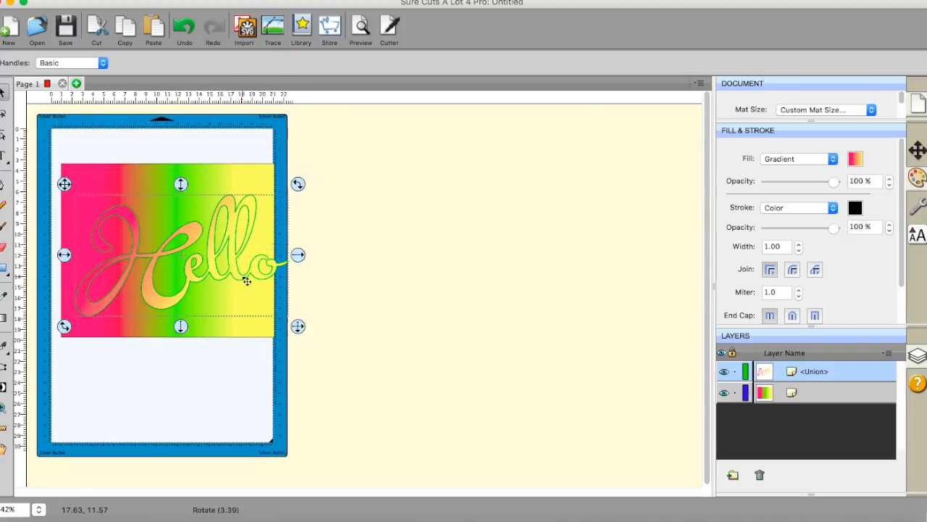
# Rotate the Hello artwork about 31 degrees counterclockwise and shift it up and left over the rectangle
pyautogui.click(300, 182)
pyautogui.moveTo(300, 182); pyautogui.dragTo(240, 216)
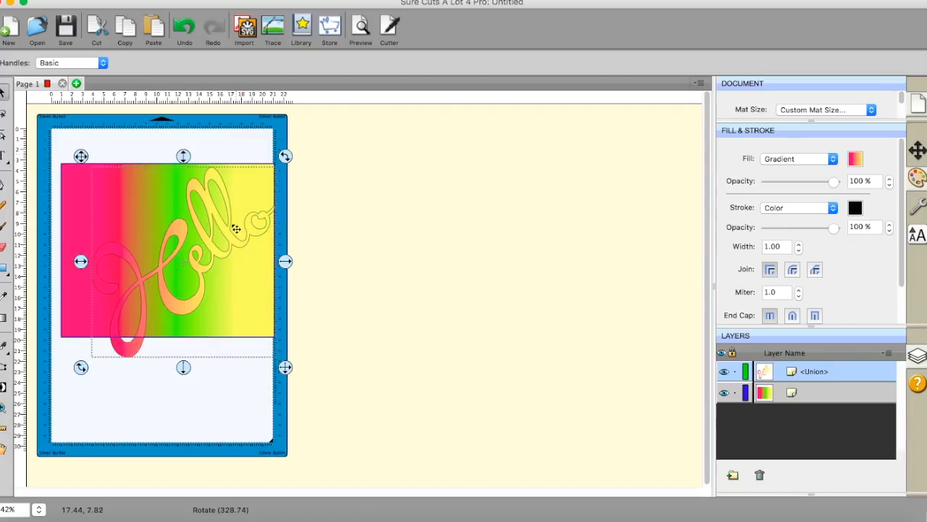
pyautogui.moveTo(214, 256); pyautogui.dragTo(206, 236)
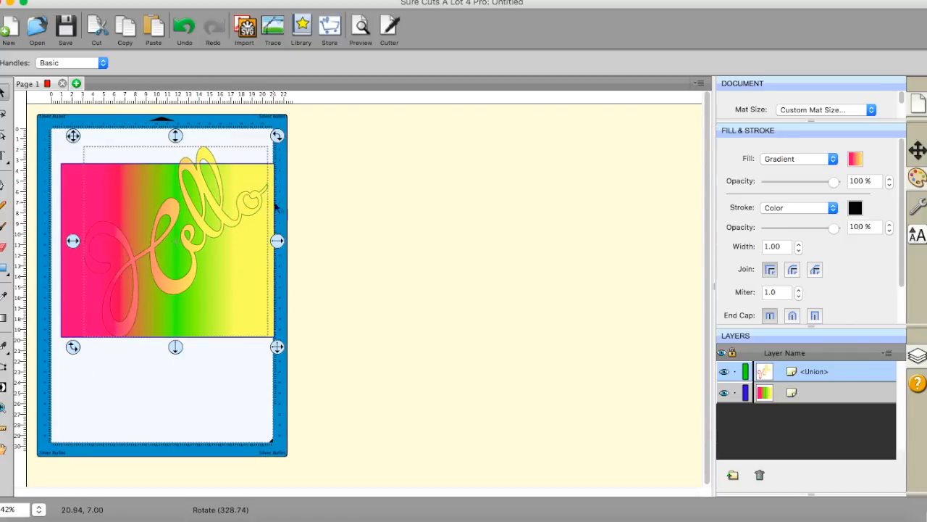
# Scale the Hello artwork down to about 13 cm wide and move the rectangle up so the lettering lies inside it
pyautogui.moveTo(277, 347); pyautogui.dragTo(231, 303)
pyautogui.moveTo(172, 210); pyautogui.dragTo(166, 180)
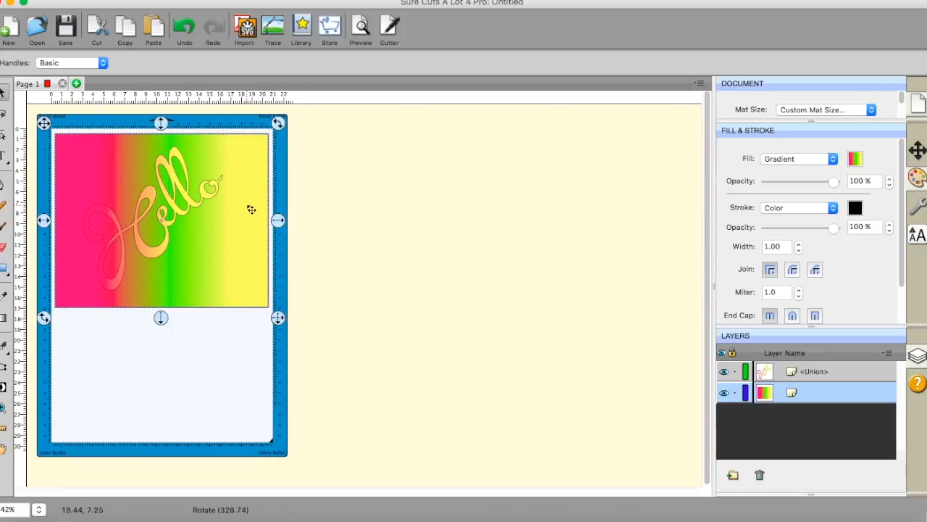
# Apply the Knockout effect with a 0.00 cm gap to the Hello artwork and the rectangle together
pyautogui.moveTo(27, 105); pyautogui.dragTo(310, 358)
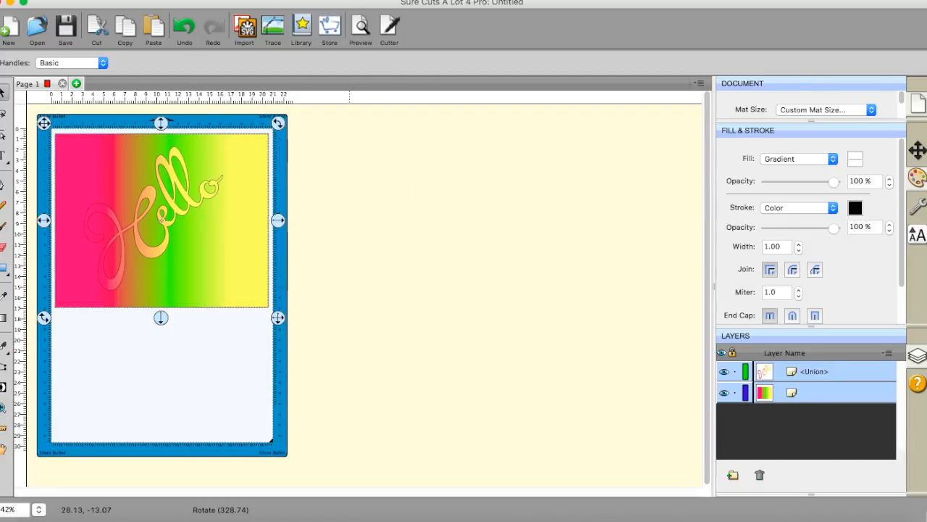
pyautogui.click(342, 0)
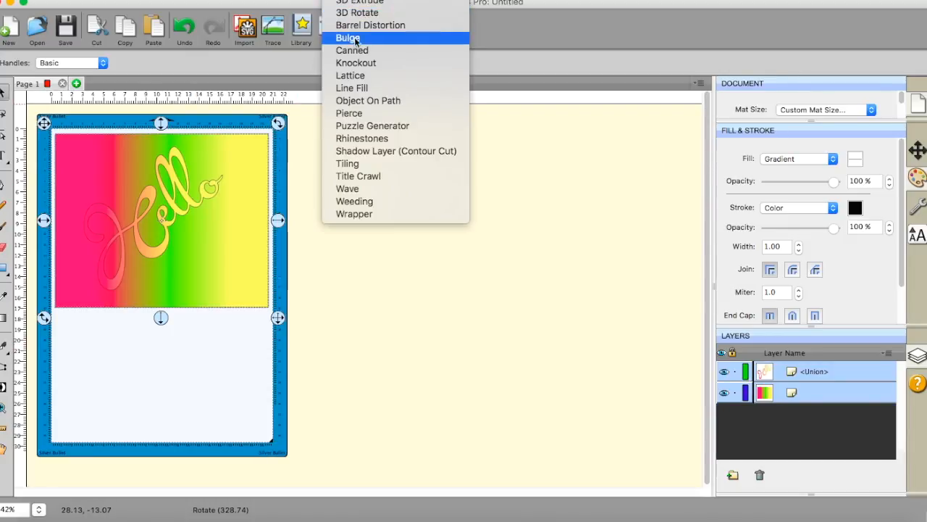
pyautogui.click(355, 64)
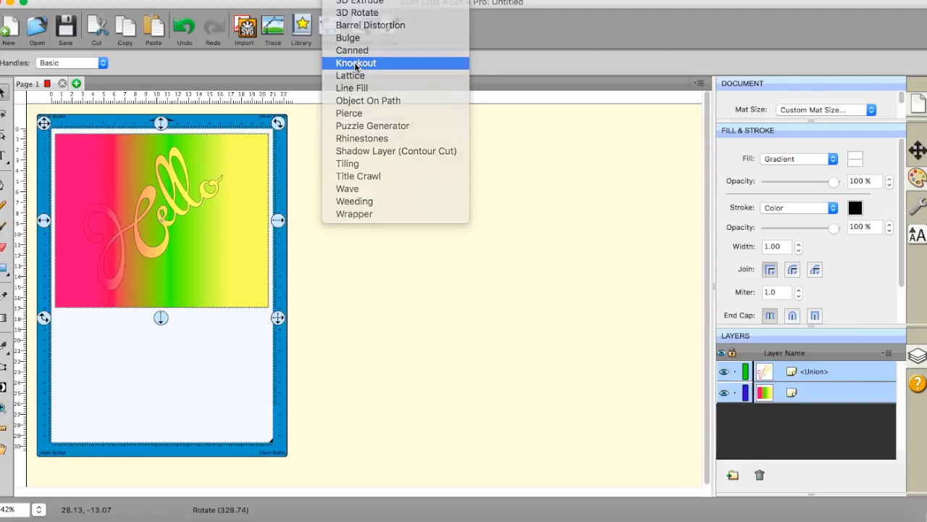
pyautogui.click(551, 303)
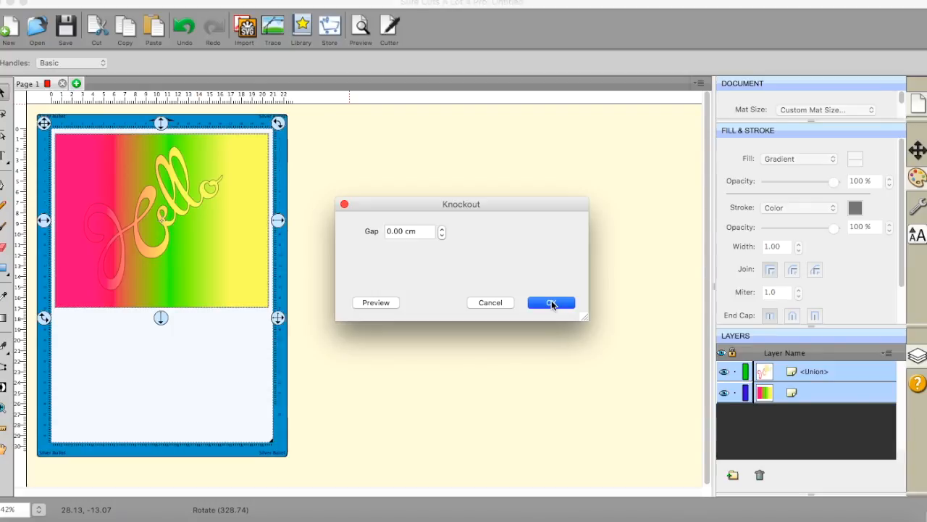
# Move the rectangle with the Hello cut-out off the mat into the empty area beside it and deselect it
pyautogui.moveTo(260, 268); pyautogui.dragTo(647, 295)
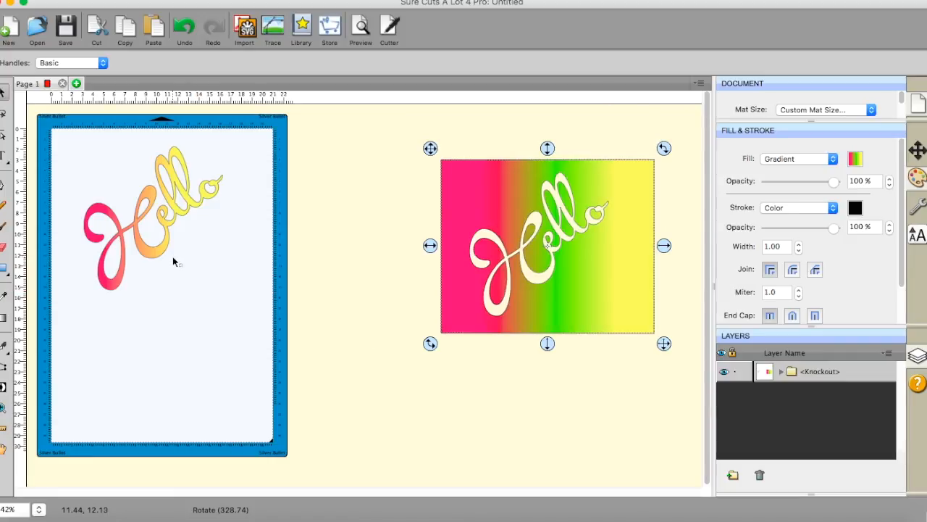
pyautogui.moveTo(161, 248); pyautogui.dragTo(430, 280)
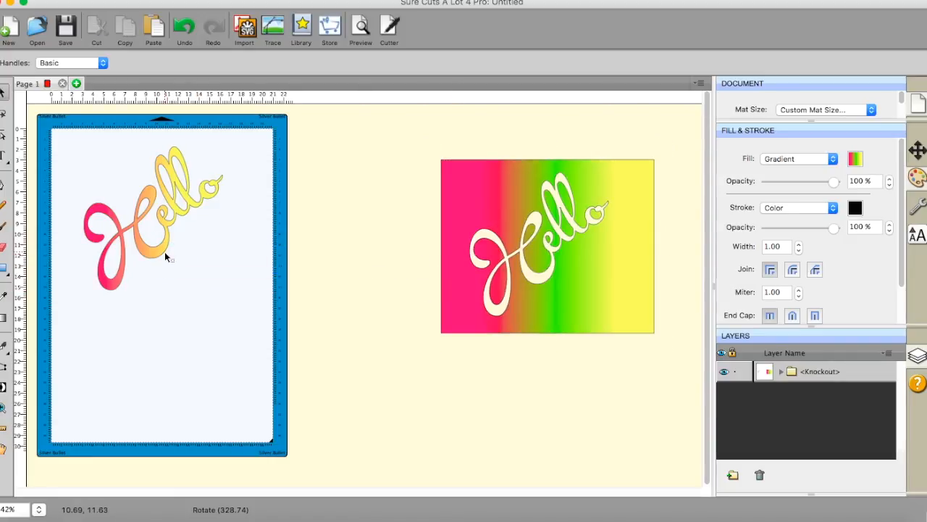
# Hold the Hello lettering over the rectangle's matching cut-out, and place it back on the middle of the mat
pyautogui.moveTo(157, 250); pyautogui.dragTo(540, 277)
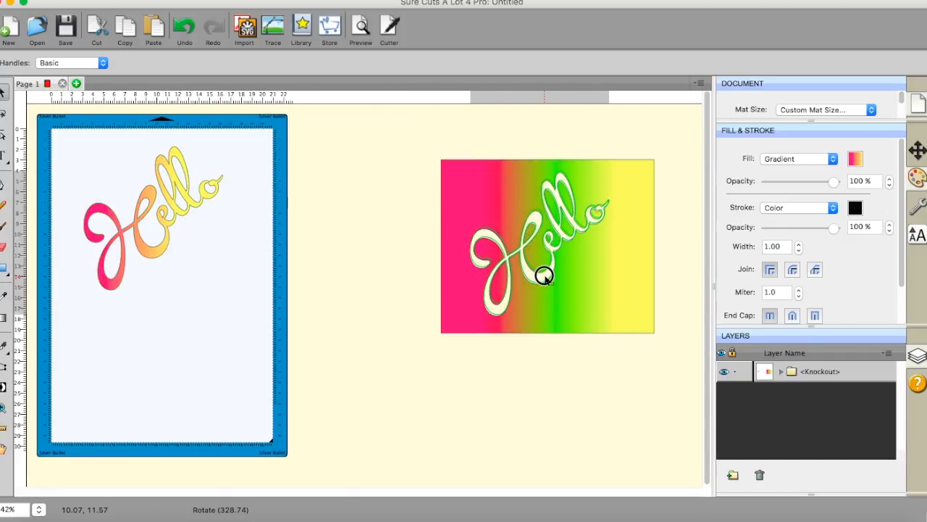
pyautogui.moveTo(544, 276); pyautogui.dragTo(279, 304)
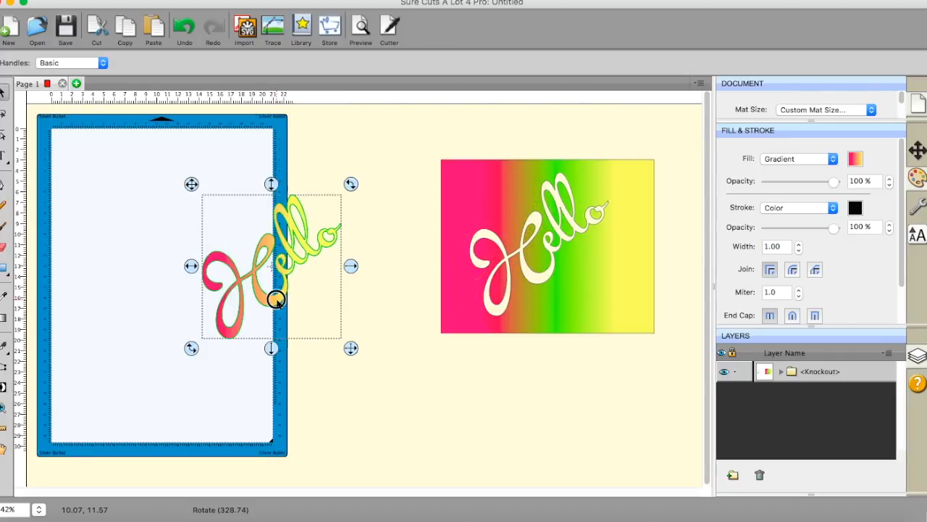
pyautogui.moveTo(522, 286); pyautogui.dragTo(173, 321)
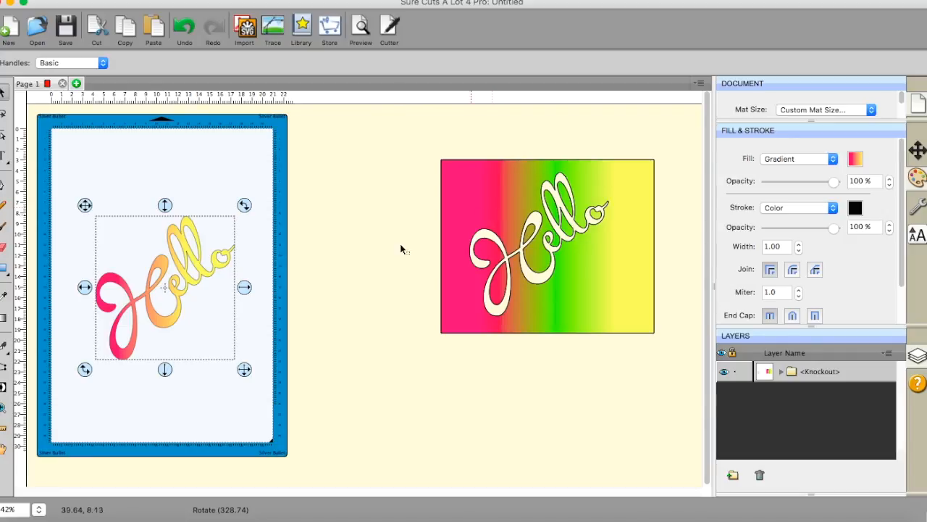
# Try to redirect the cut-out rectangle's gradient along several diagonals with the Gradient tool, leaving the Hello lettering selected
pyautogui.click(4, 316)
pyautogui.moveTo(490, 208); pyautogui.dragTo(574, 288)
pyautogui.moveTo(490, 174); pyautogui.dragTo(597, 328)
pyautogui.moveTo(600, 165); pyautogui.dragTo(517, 313)
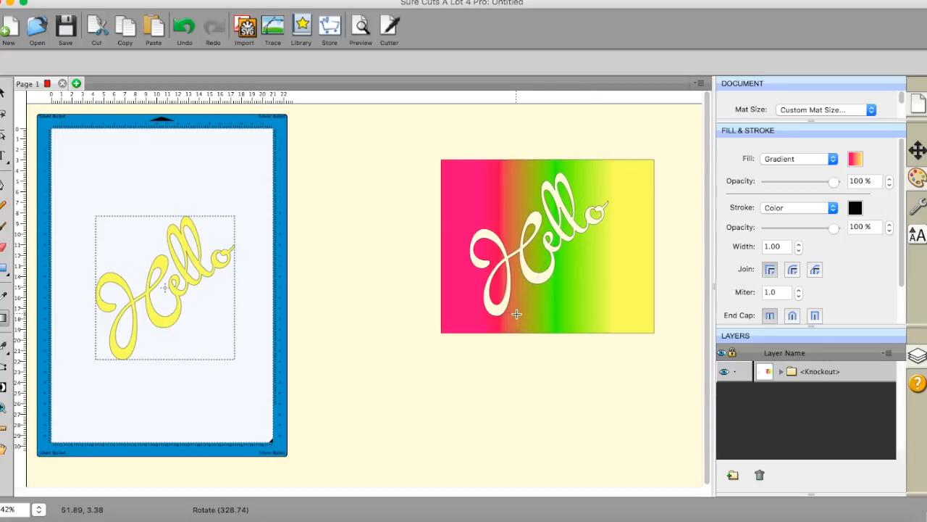
pyautogui.moveTo(506, 187); pyautogui.dragTo(617, 305)
pyautogui.moveTo(627, 181); pyautogui.dragTo(420, 282)
pyautogui.moveTo(447, 201); pyautogui.dragTo(627, 317)
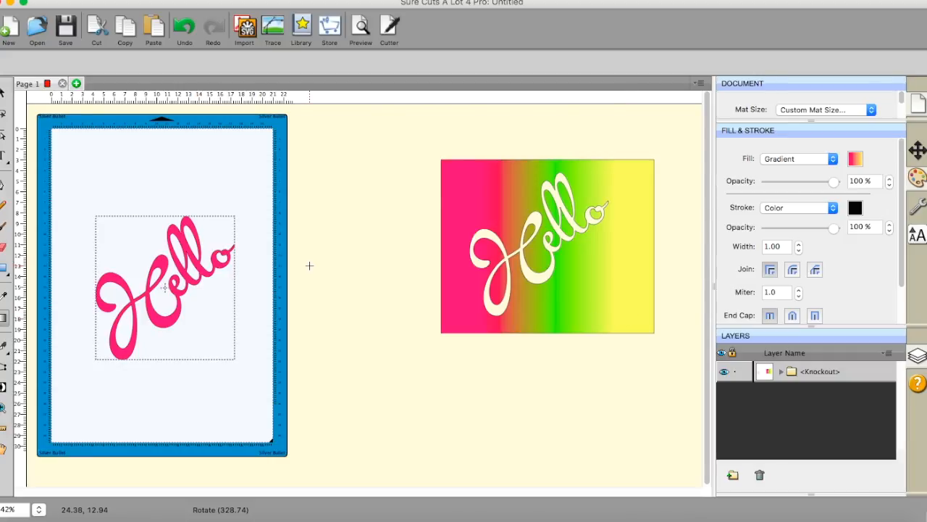